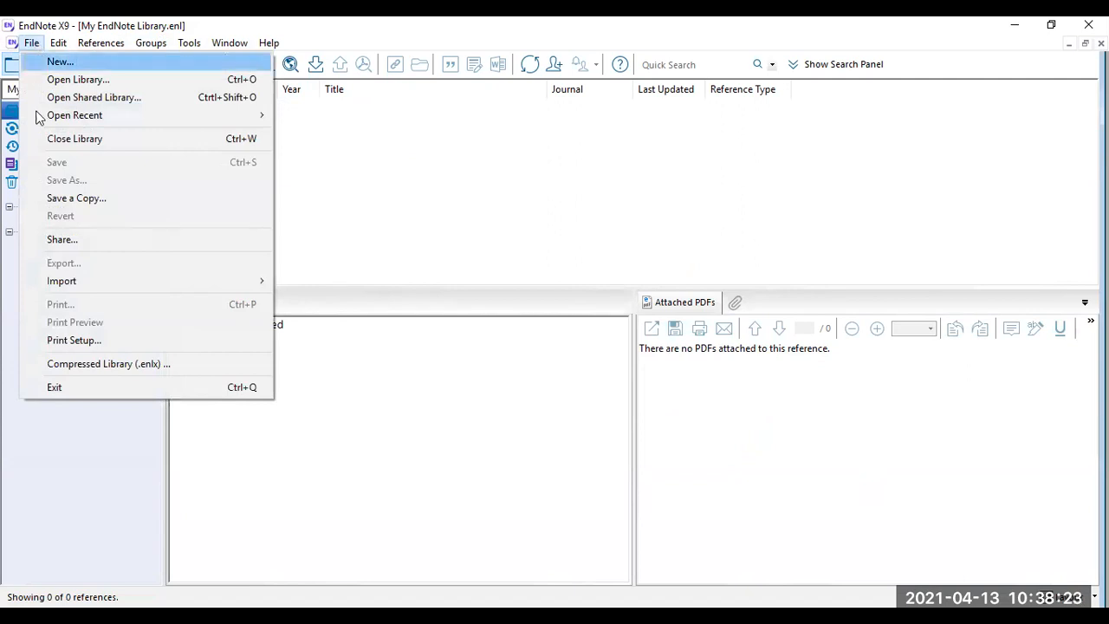
# Open the Import File dialog from the File > Import menu
pyautogui.moveTo(143, 290)
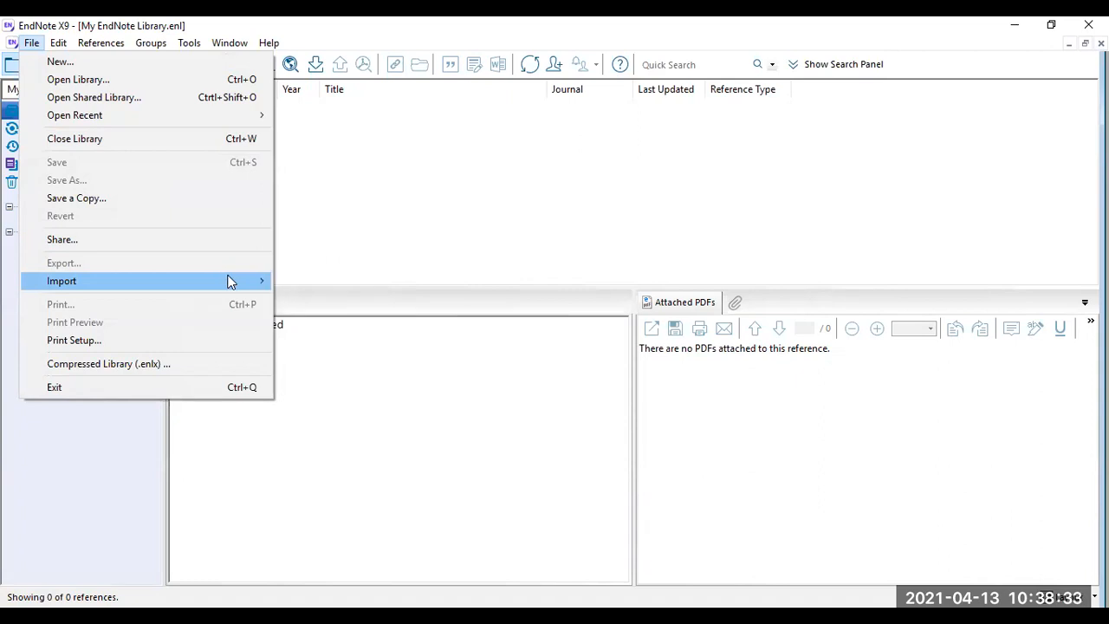
pyautogui.moveTo(265, 281)
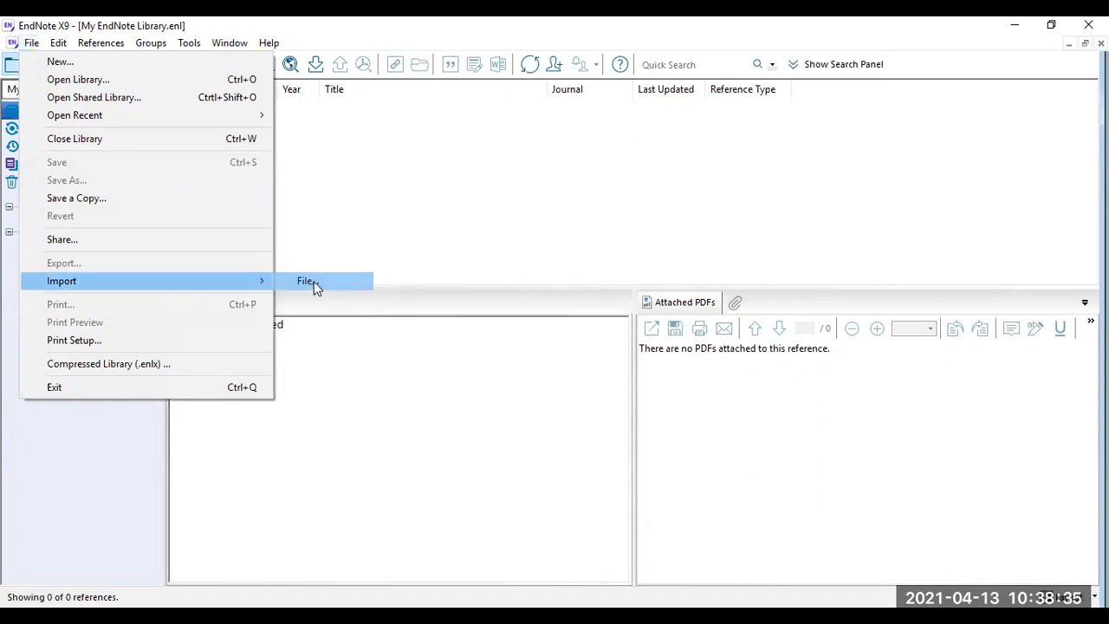
pyautogui.click(314, 287)
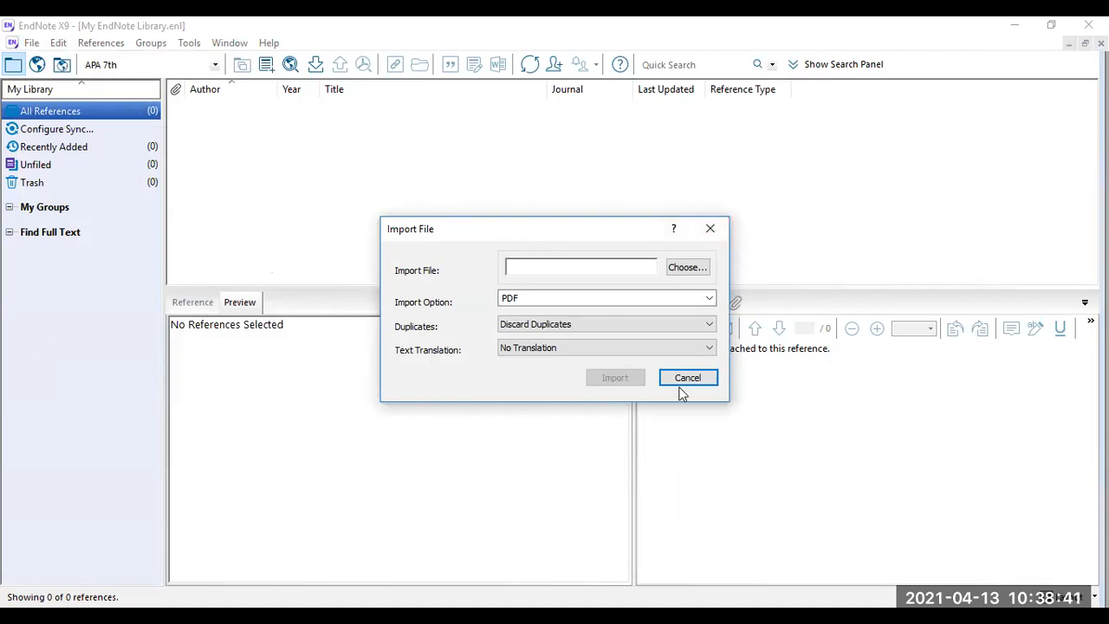
# Choose psychometric.pdf from Desktop > Endnote exercises as the file to import
pyautogui.click(704, 269)
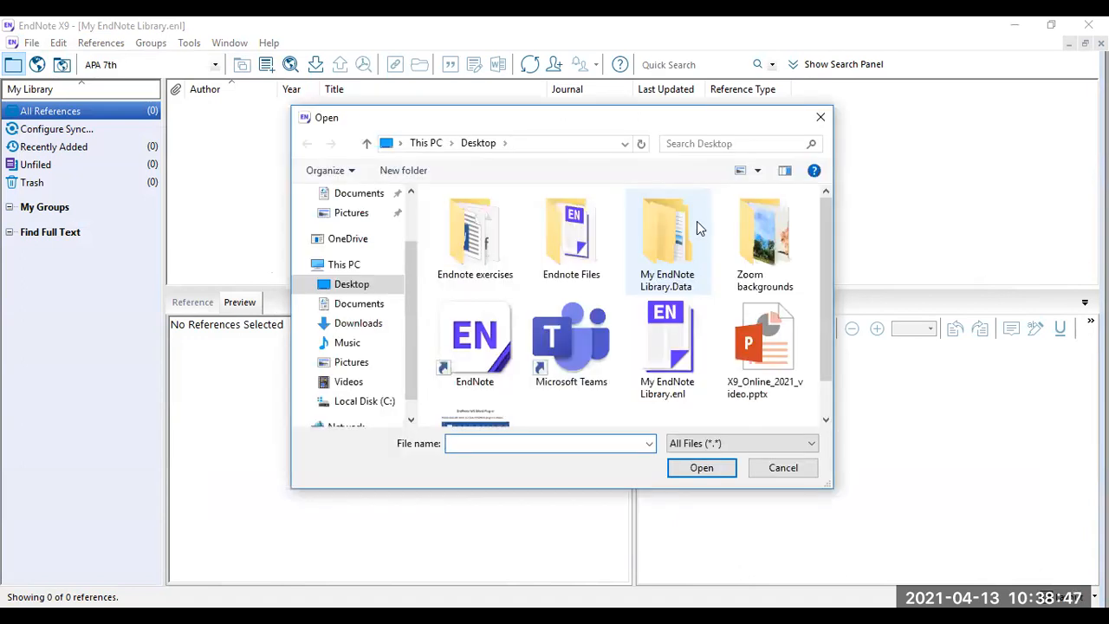
pyautogui.scroll(-1, 572, 277)
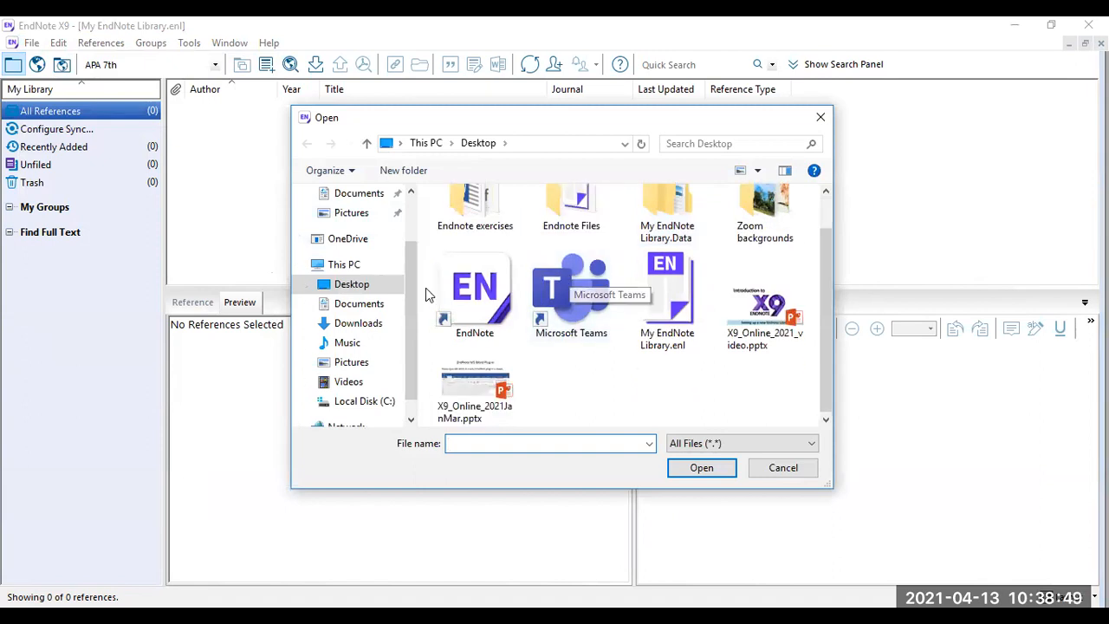
pyautogui.scroll(1, 555, 286)
pyautogui.doubleClick(485, 244)
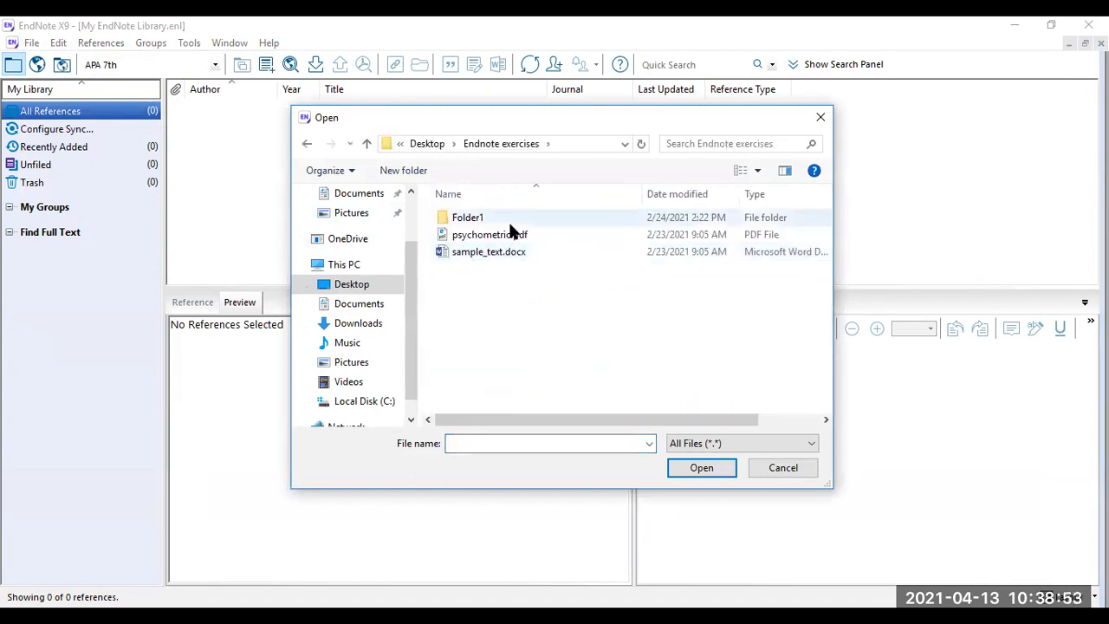
pyautogui.click(515, 234)
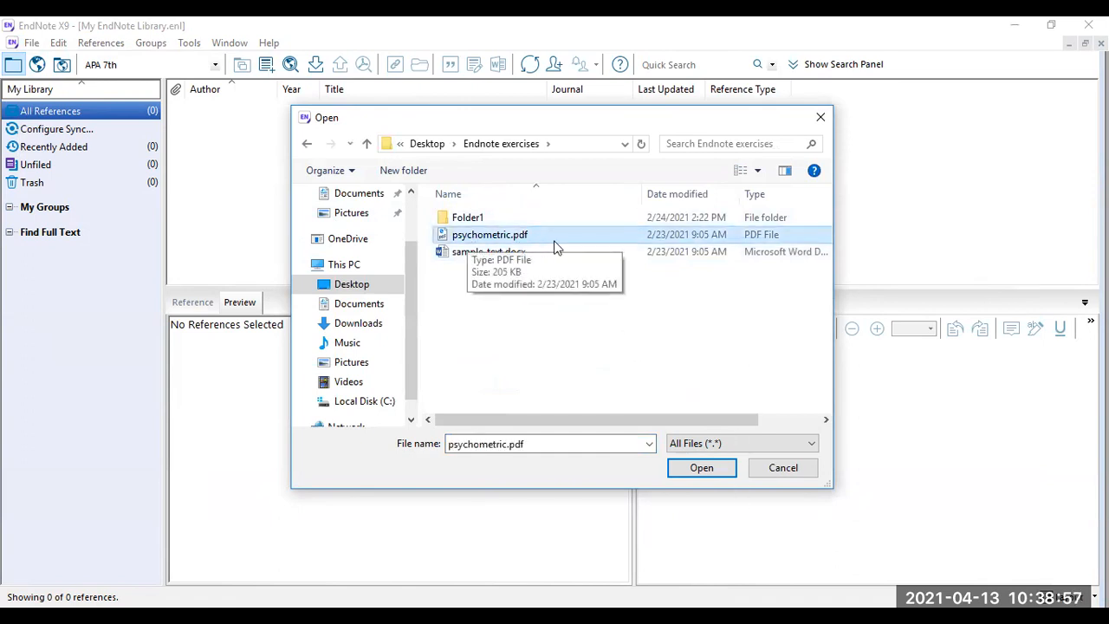
pyautogui.click(728, 469)
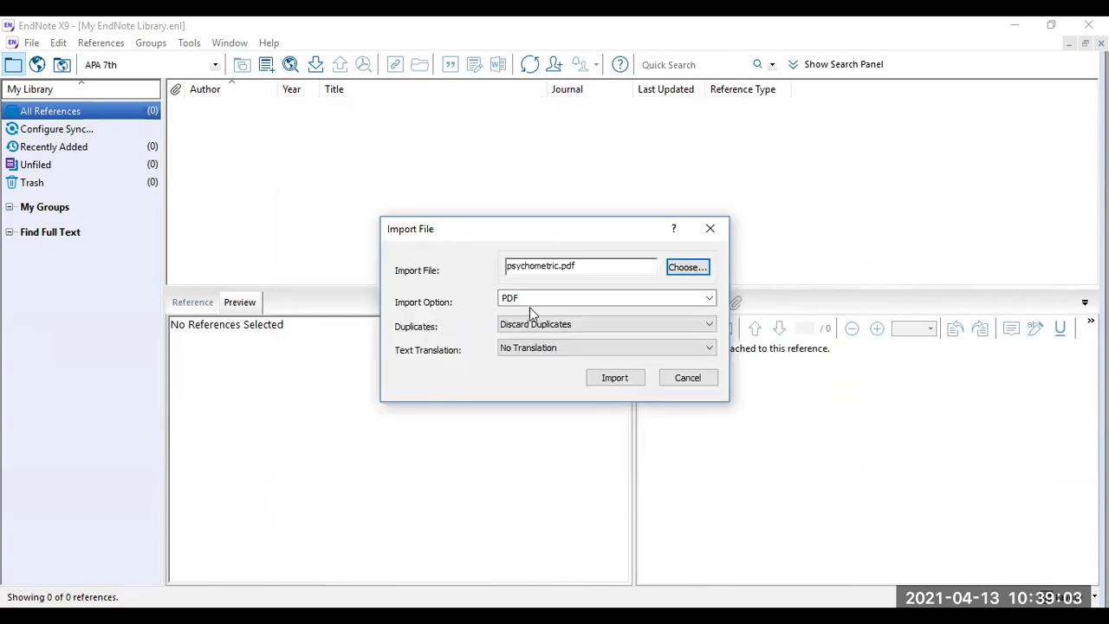
# Import psychometric.pdf using the PDF import option and Discard Duplicates
pyautogui.click(590, 300)
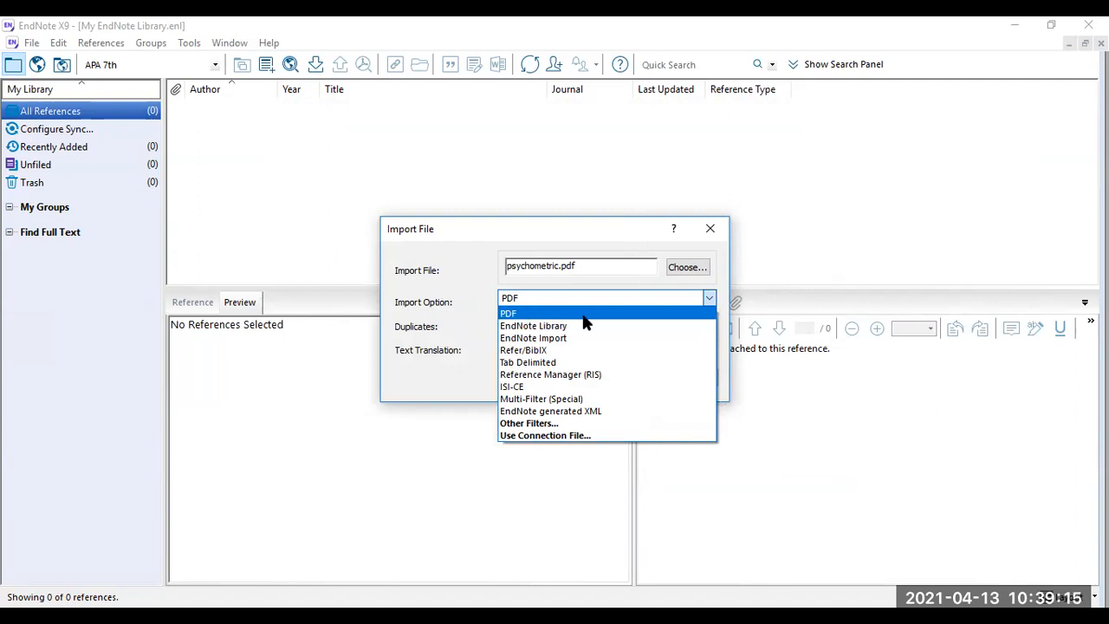
pyautogui.click(552, 312)
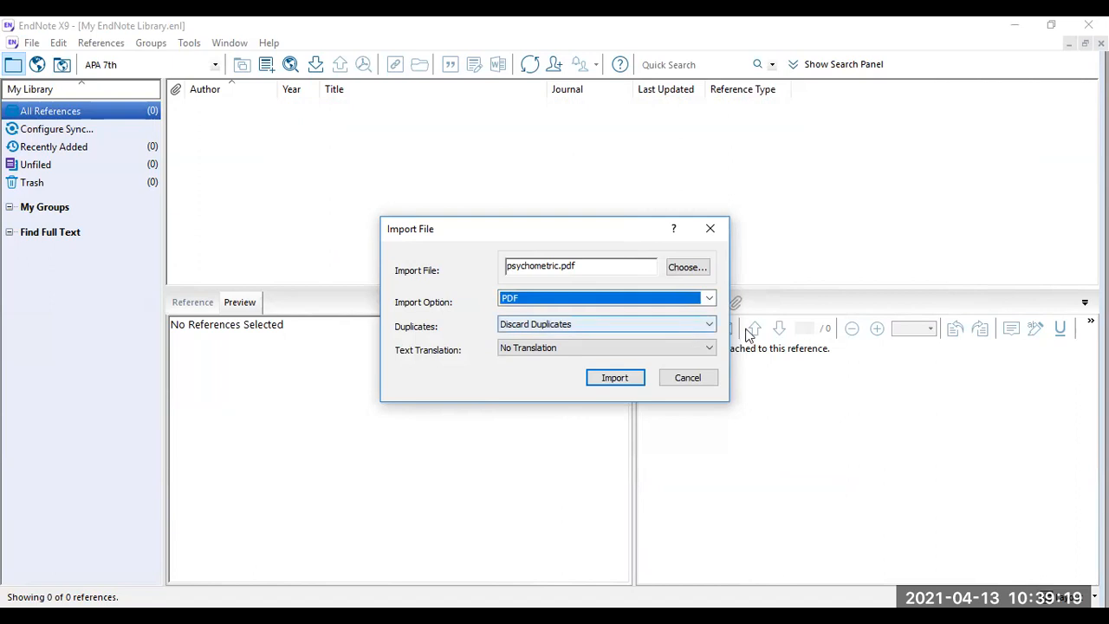
pyautogui.click(693, 327)
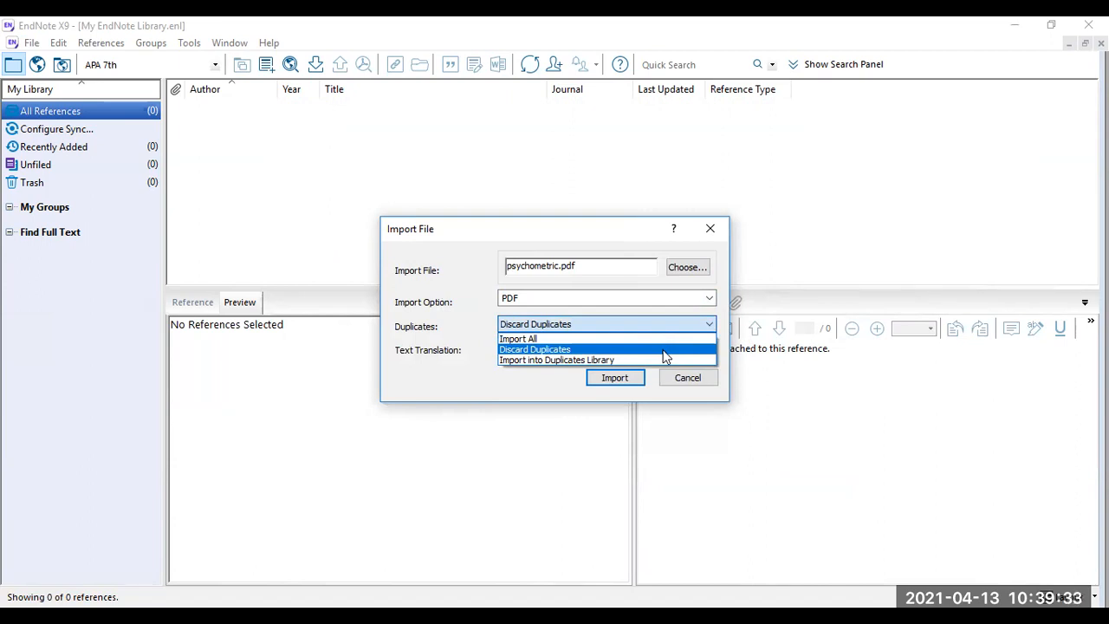
pyautogui.click(408, 333)
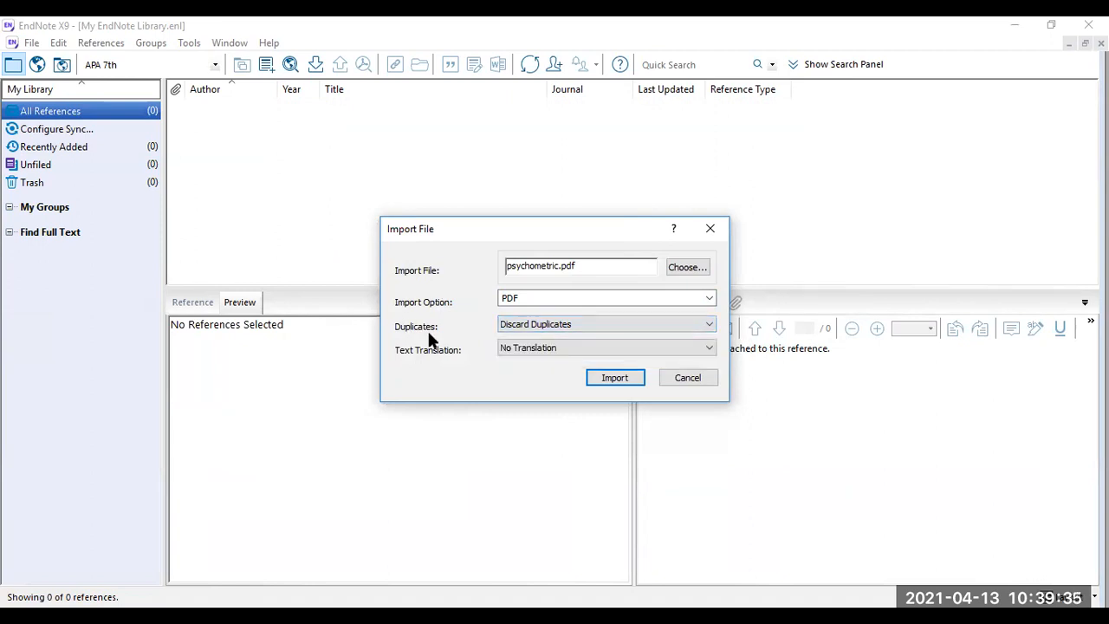
pyautogui.click(620, 378)
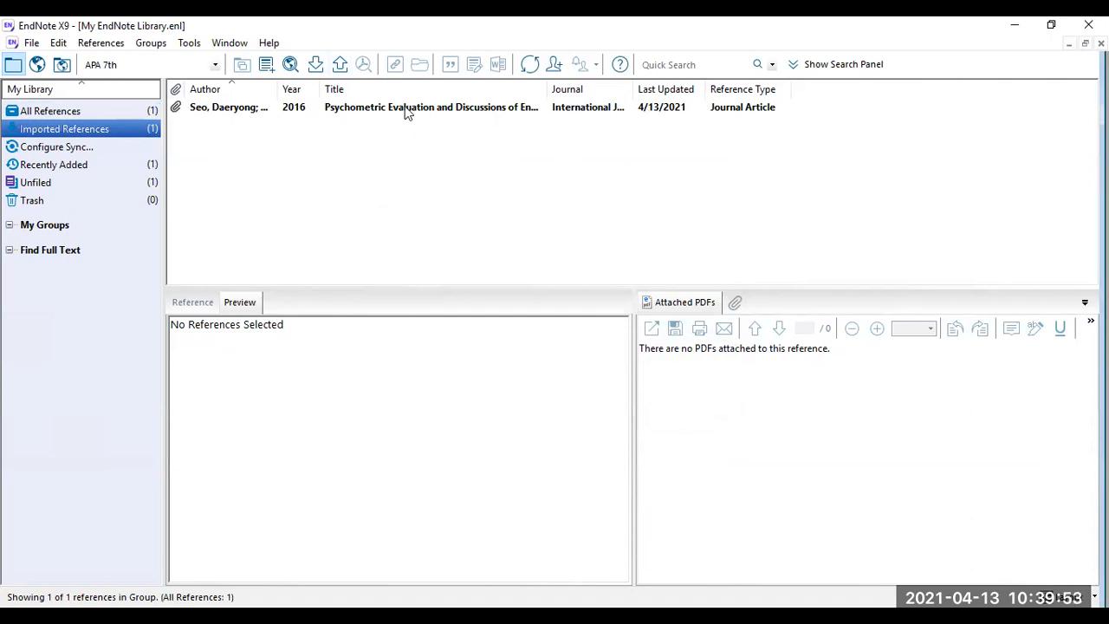
# Inspect the 2016 Psychometric Evaluation article's citation preview, attached psychometric.pdf and reference fields
pyautogui.click(447, 113)
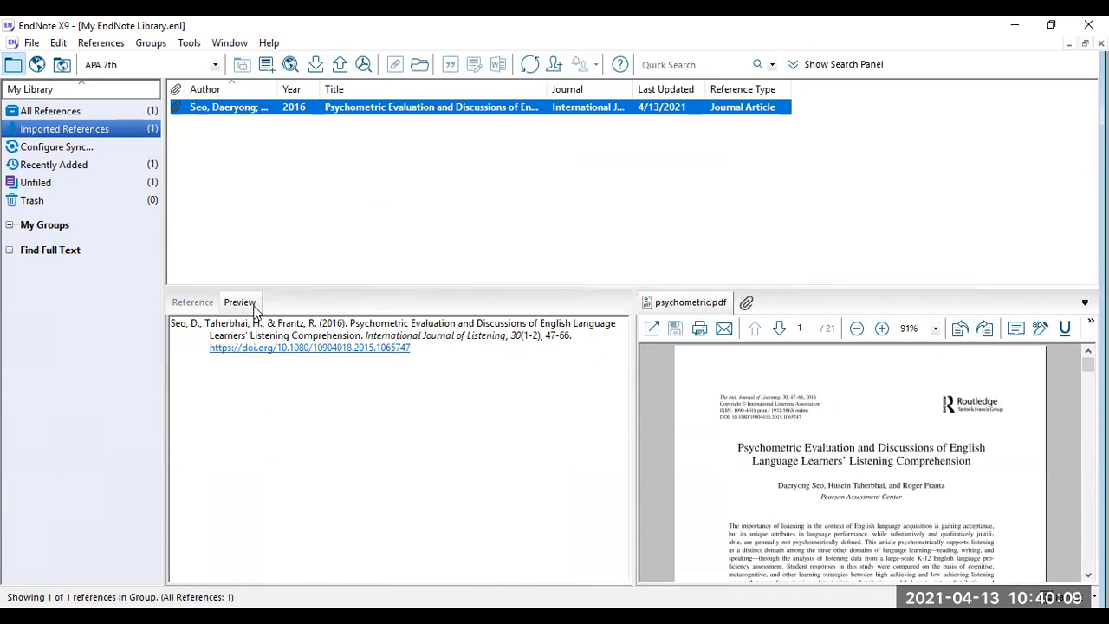
pyautogui.click(186, 301)
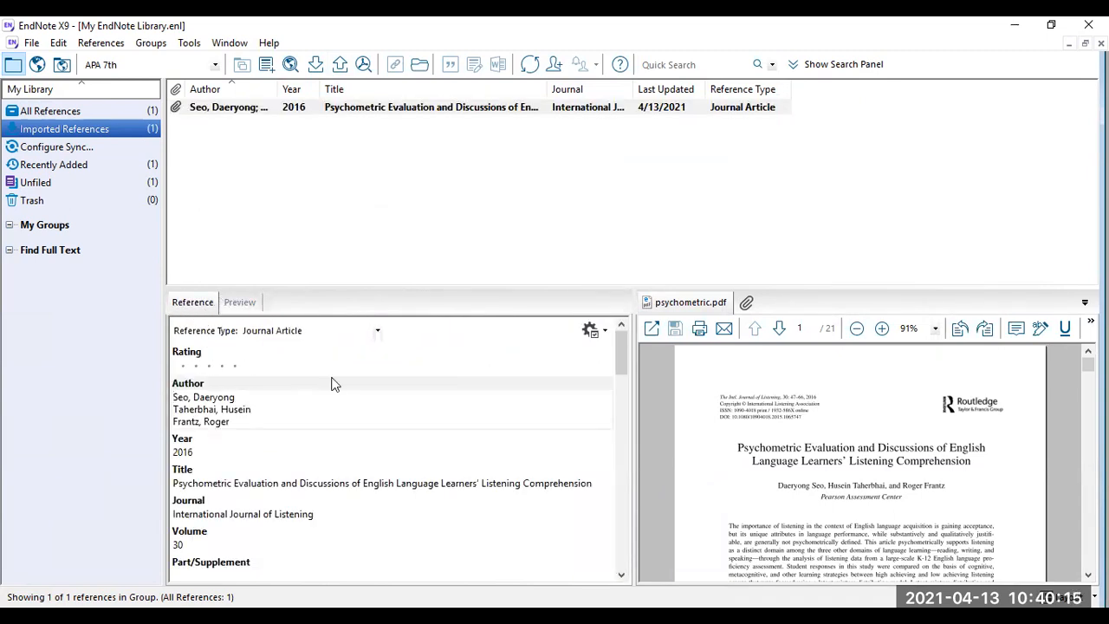
pyautogui.scroll(-2, 265, 389)
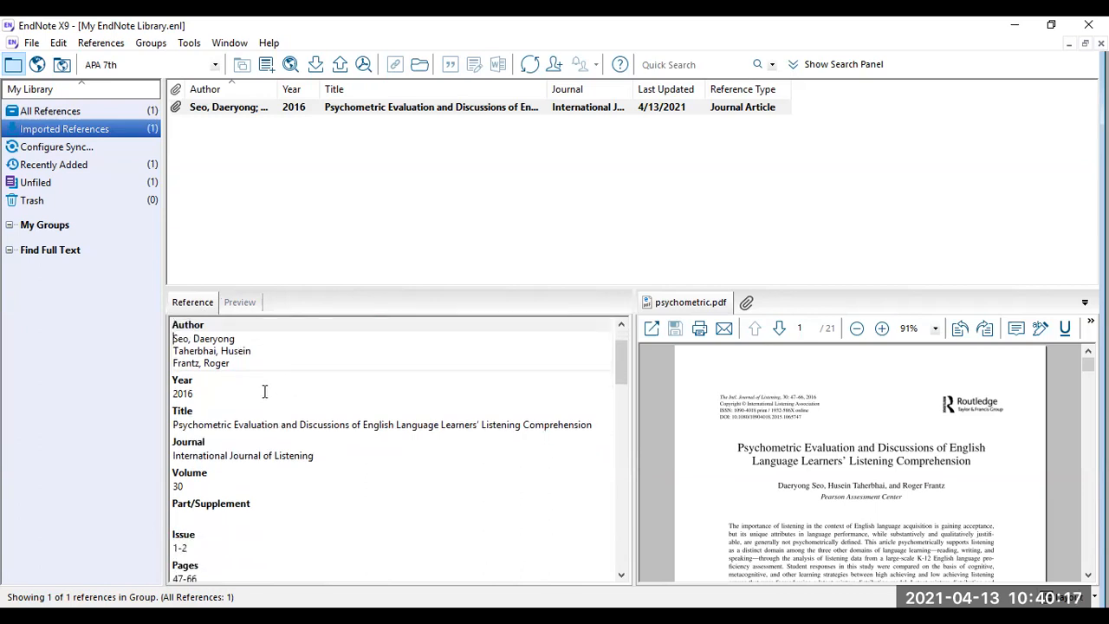
pyautogui.scroll(-2, 263, 442)
pyautogui.scroll(4, 262, 511)
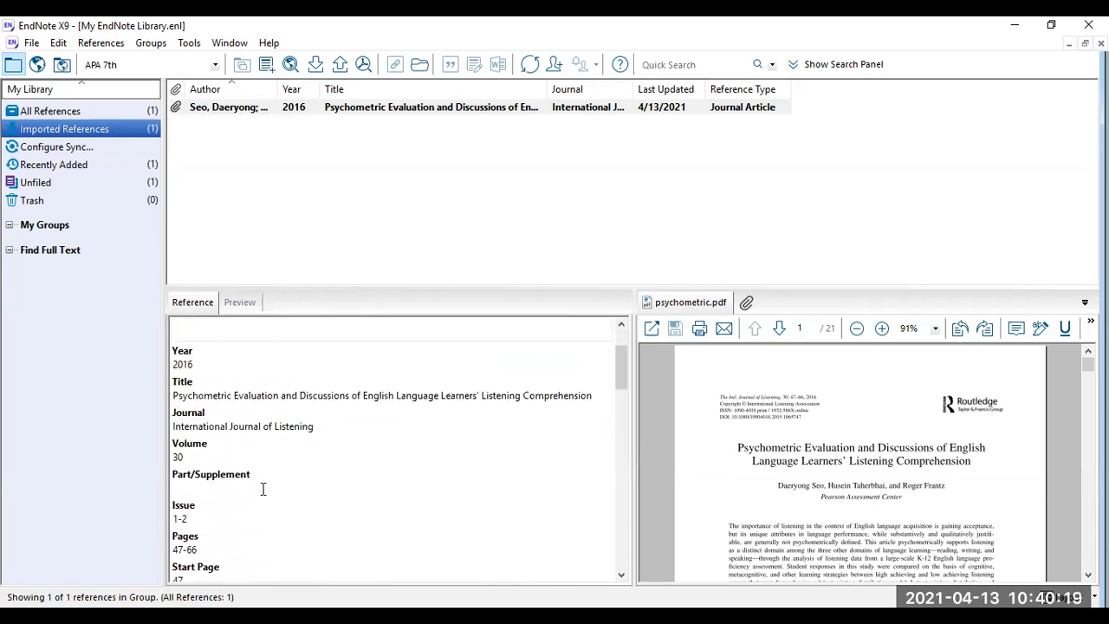
pyautogui.click(297, 167)
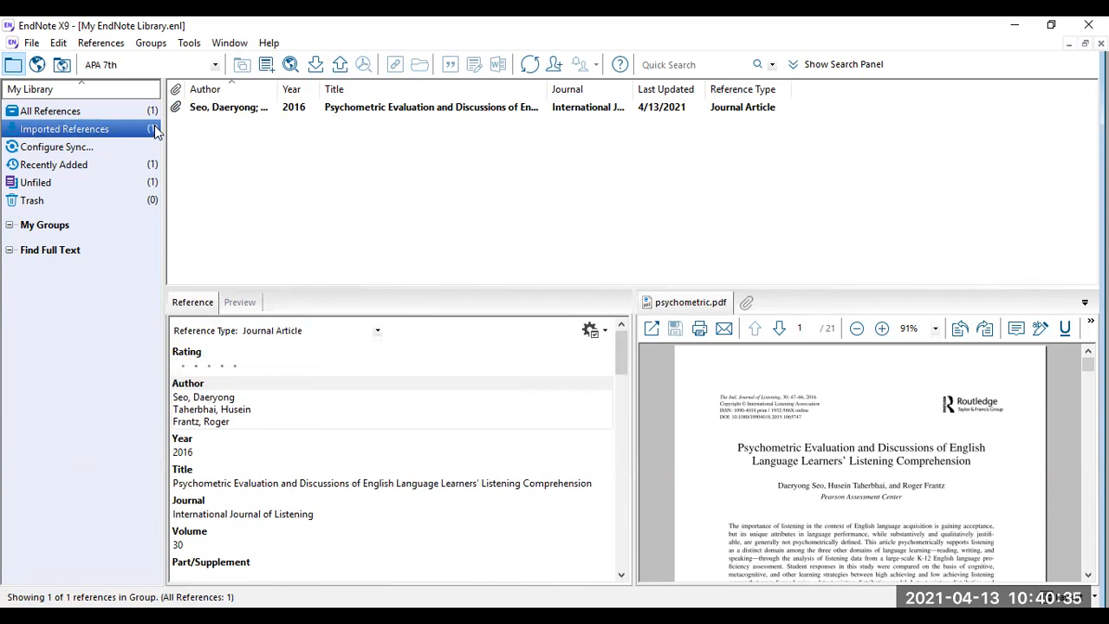
# Open the Import Folder dialog and choose Folder1 from Endnote exercises
pyautogui.click(31, 43)
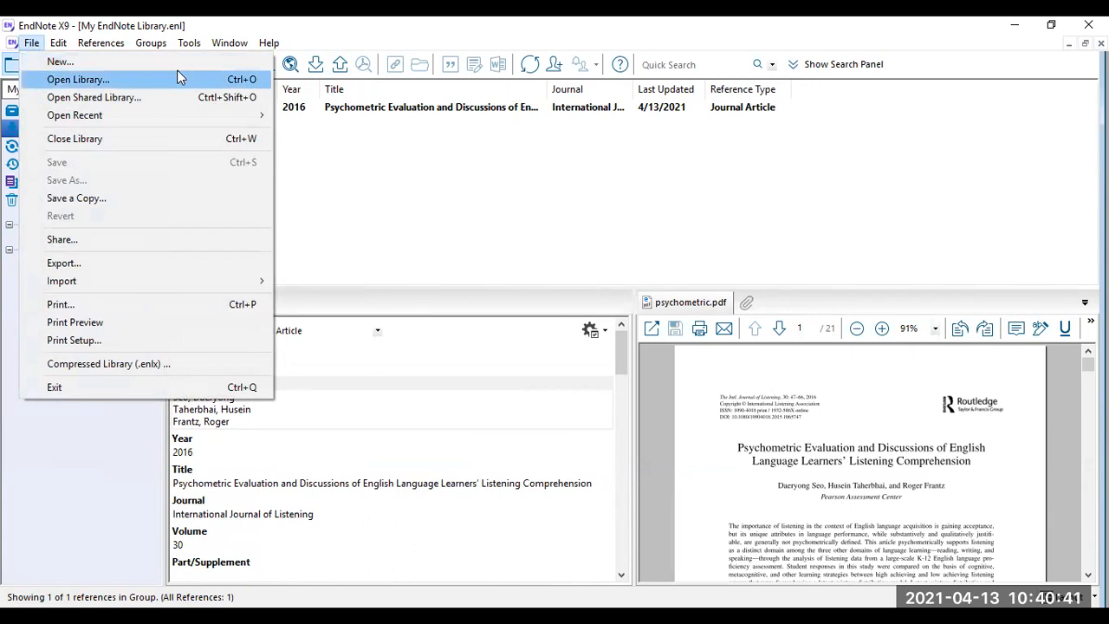
pyautogui.moveTo(254, 283)
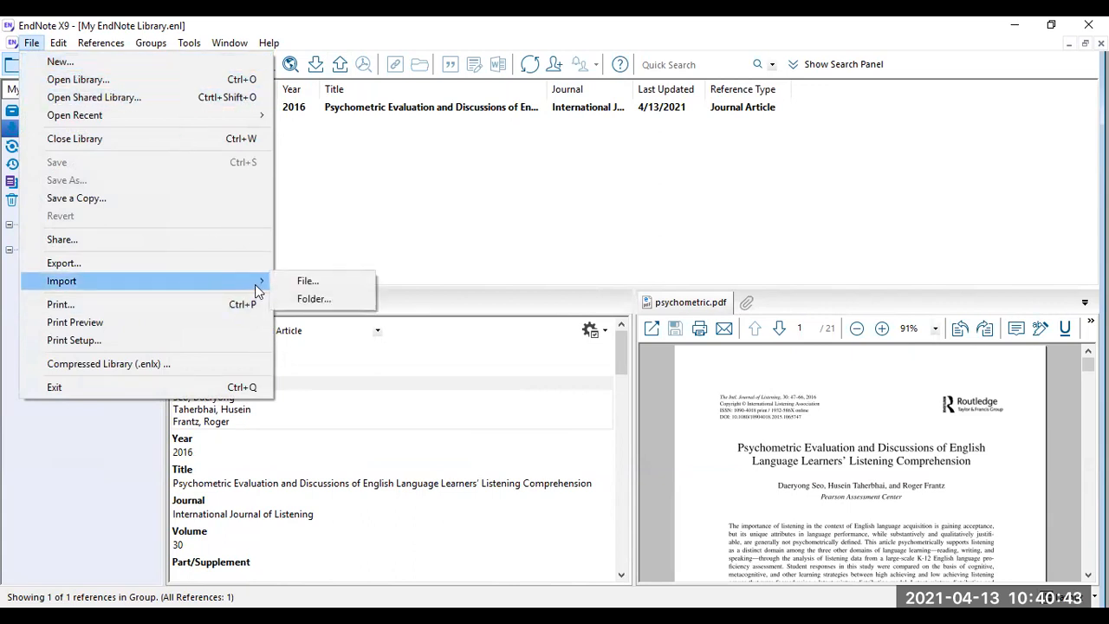
pyautogui.click(370, 300)
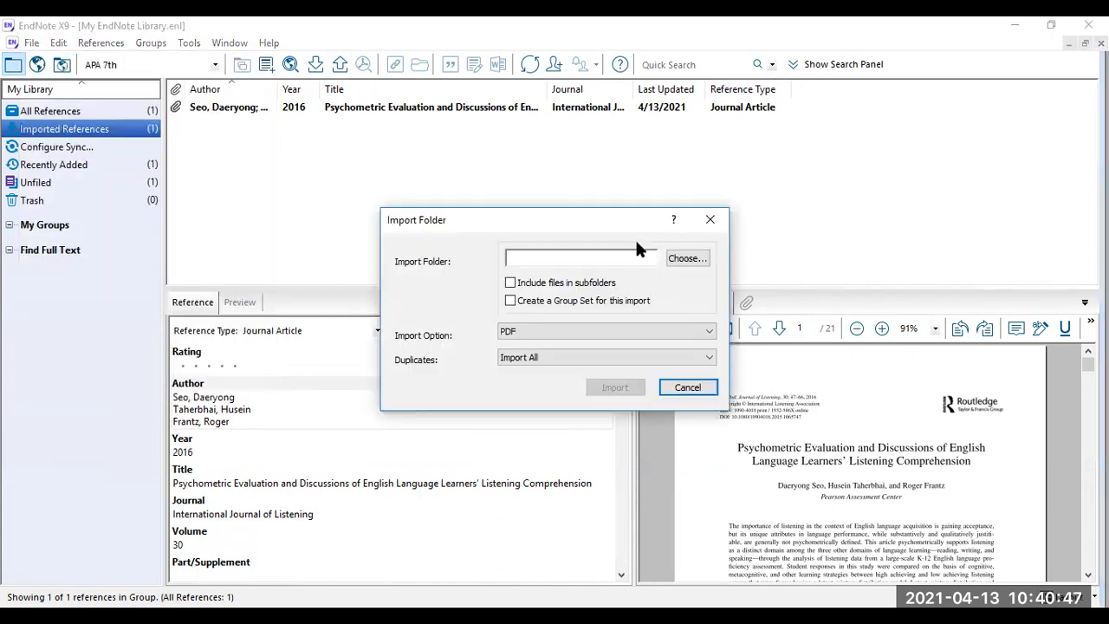
pyautogui.click(700, 260)
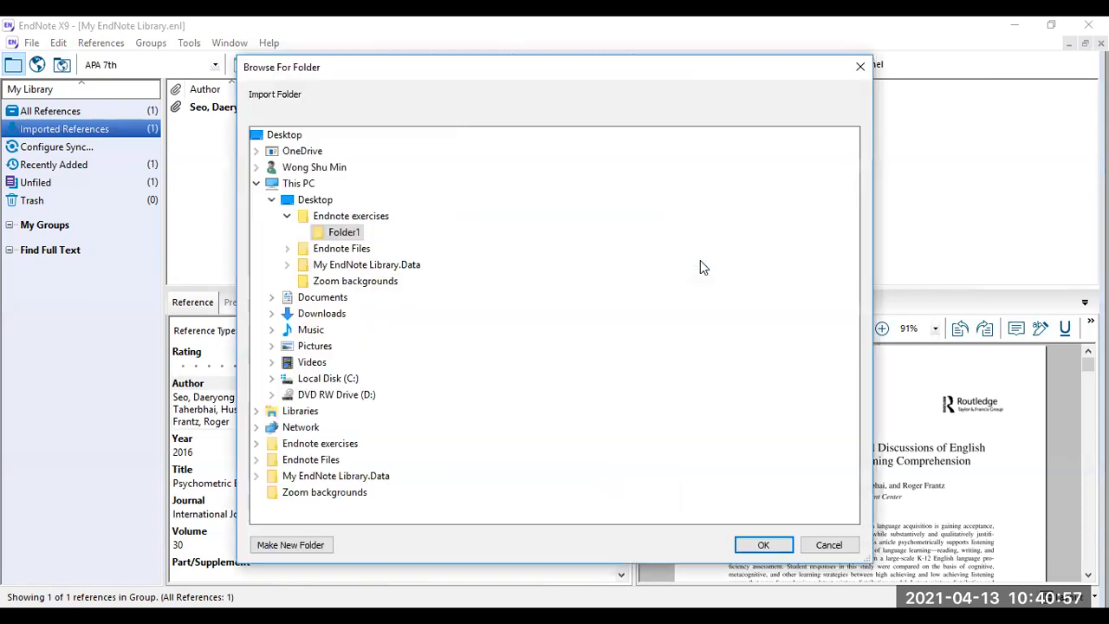
pyautogui.click(345, 232)
pyautogui.click(778, 541)
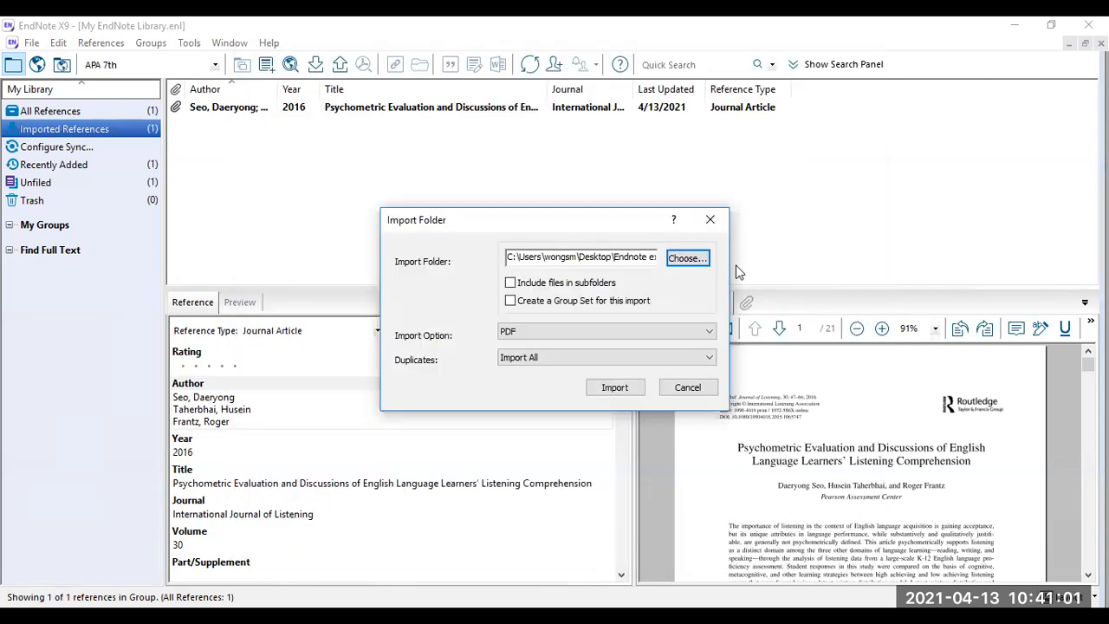
# Include files in subfolders, set PDF import with Discard Duplicates, and import
pyautogui.click(510, 283)
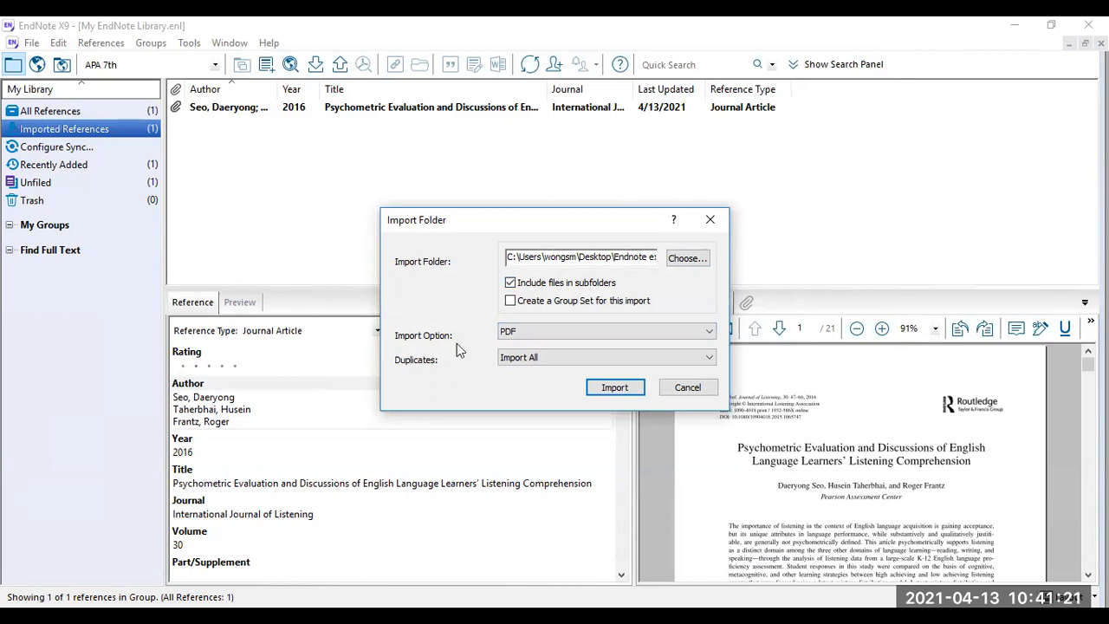
pyautogui.click(576, 335)
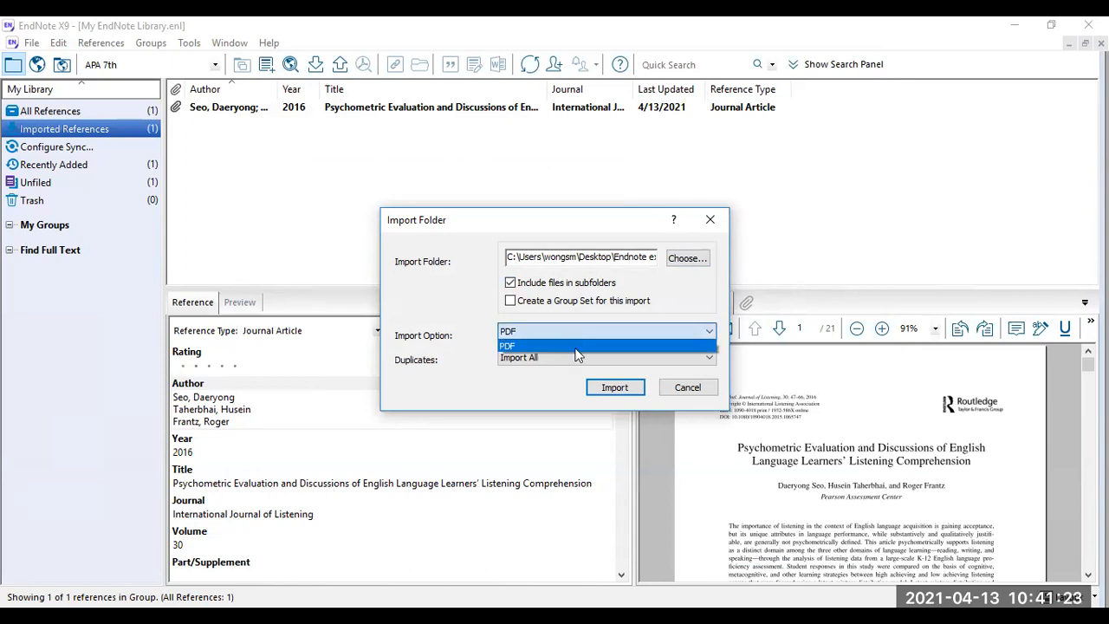
pyautogui.click(576, 347)
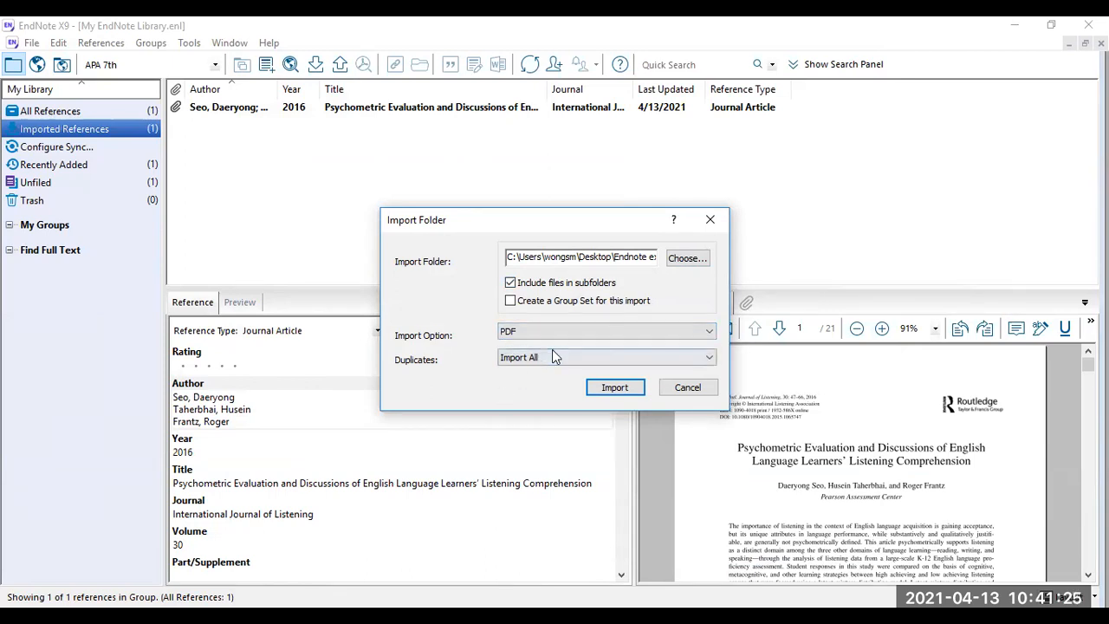
pyautogui.click(553, 355)
pyautogui.click(524, 382)
pyautogui.click(619, 390)
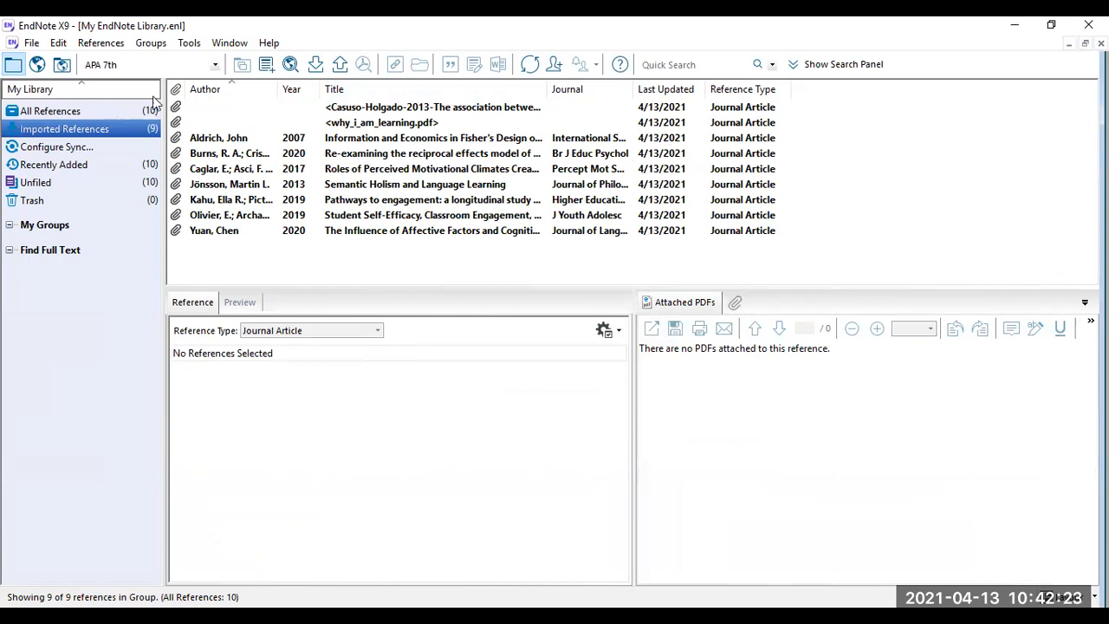
# Check the Pathways to engagement, Affective Factors, Self-Efficacy and Motivational Climates articles' citations and PDFs
pyautogui.click(411, 205)
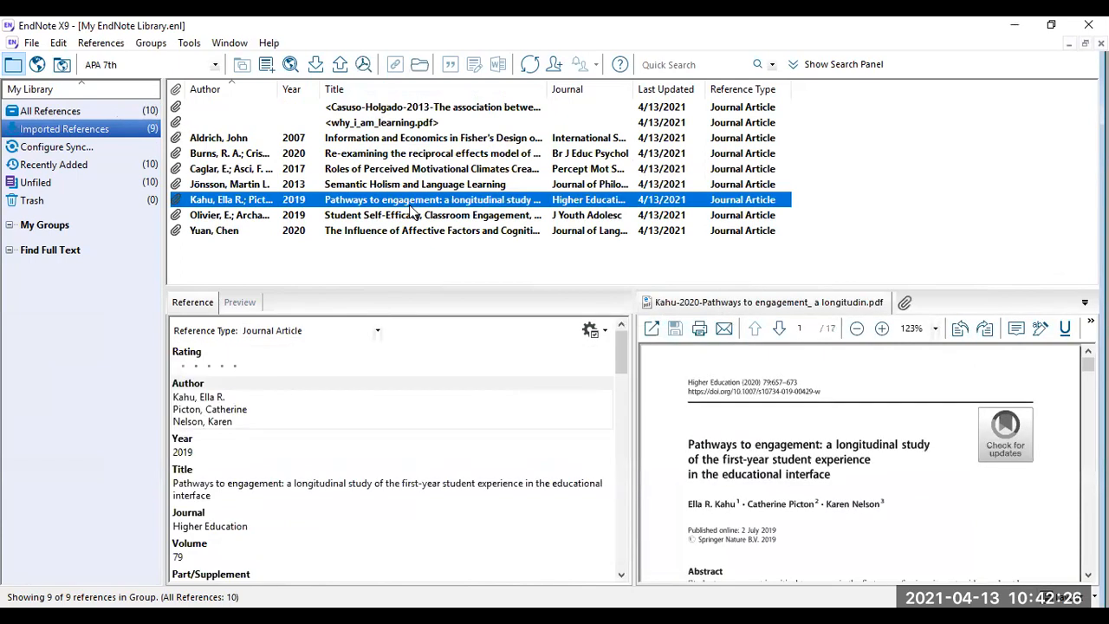
pyautogui.click(241, 303)
pyautogui.click(510, 230)
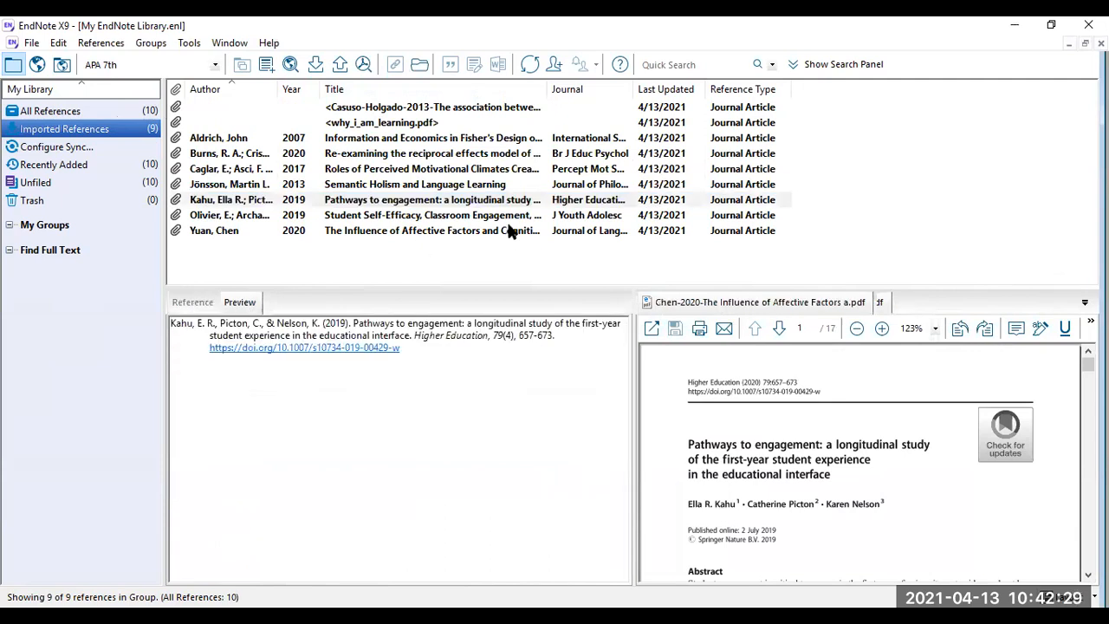
pyautogui.click(511, 215)
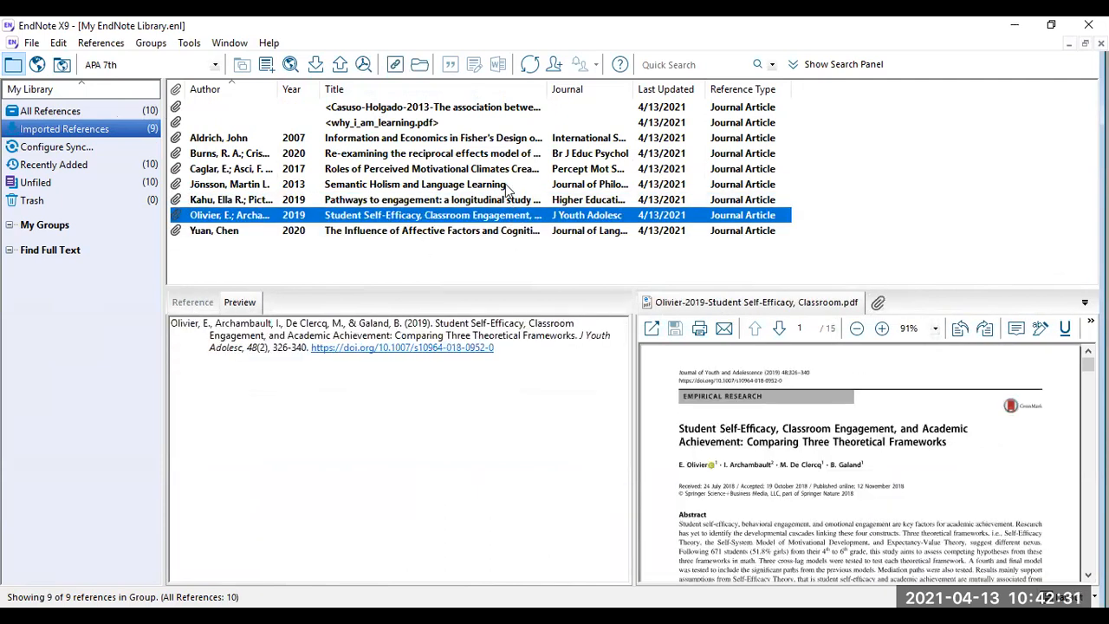
pyautogui.click(419, 203)
pyautogui.click(440, 168)
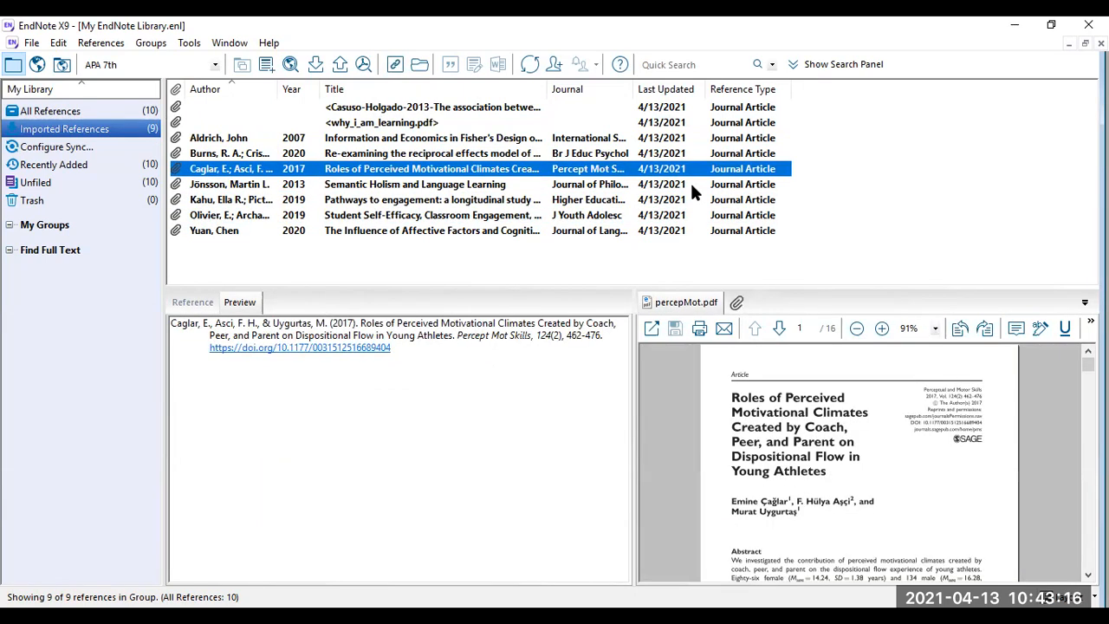